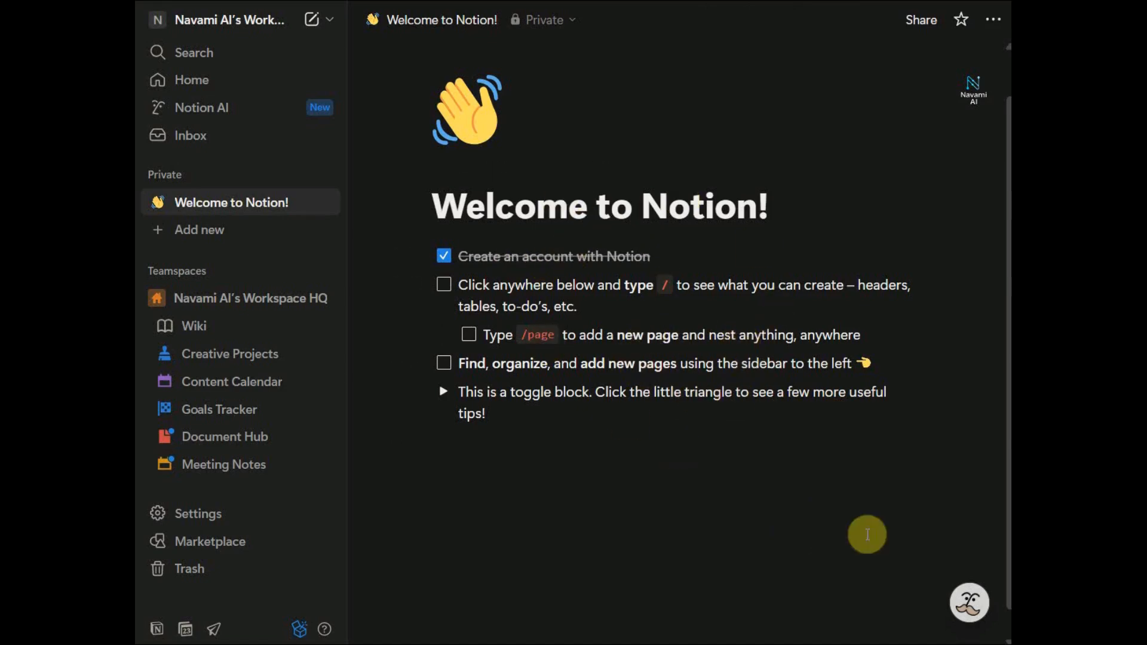
Briefly open and close the Notion AI chat, then add an empty block below the tips
click(969, 603)
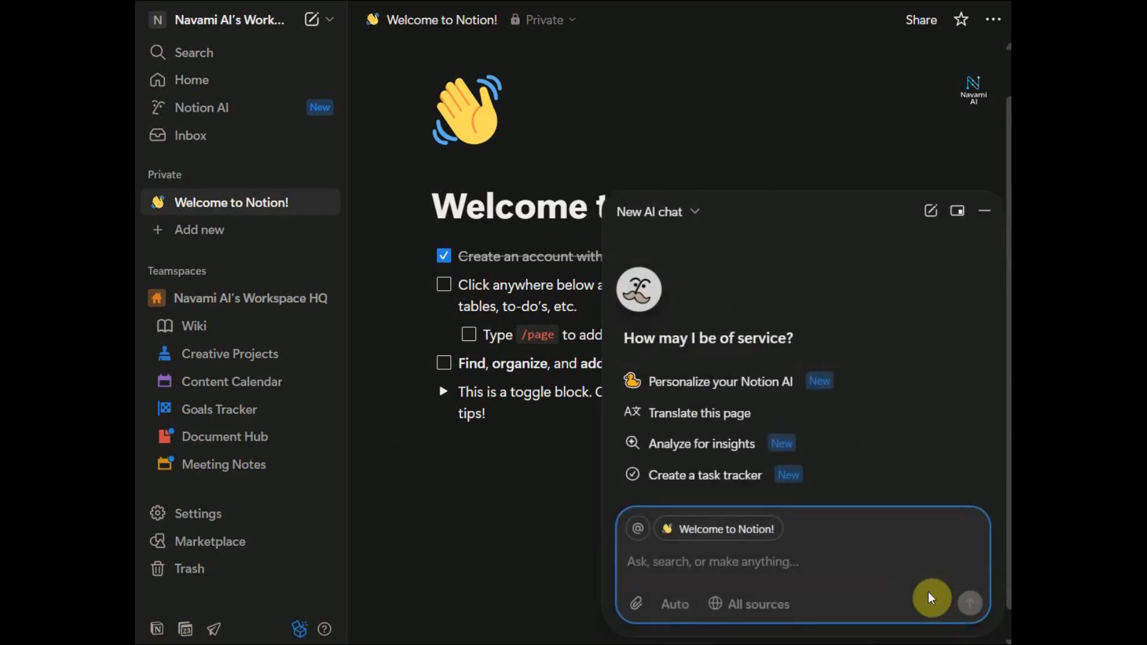
key(Escape)
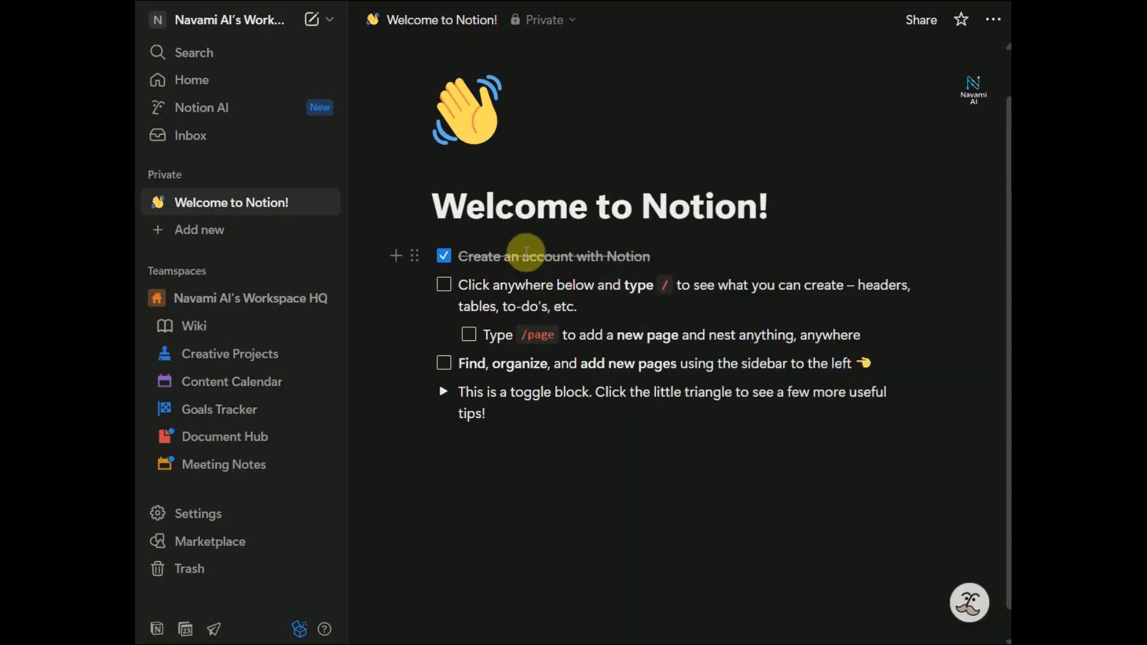
click(478, 436)
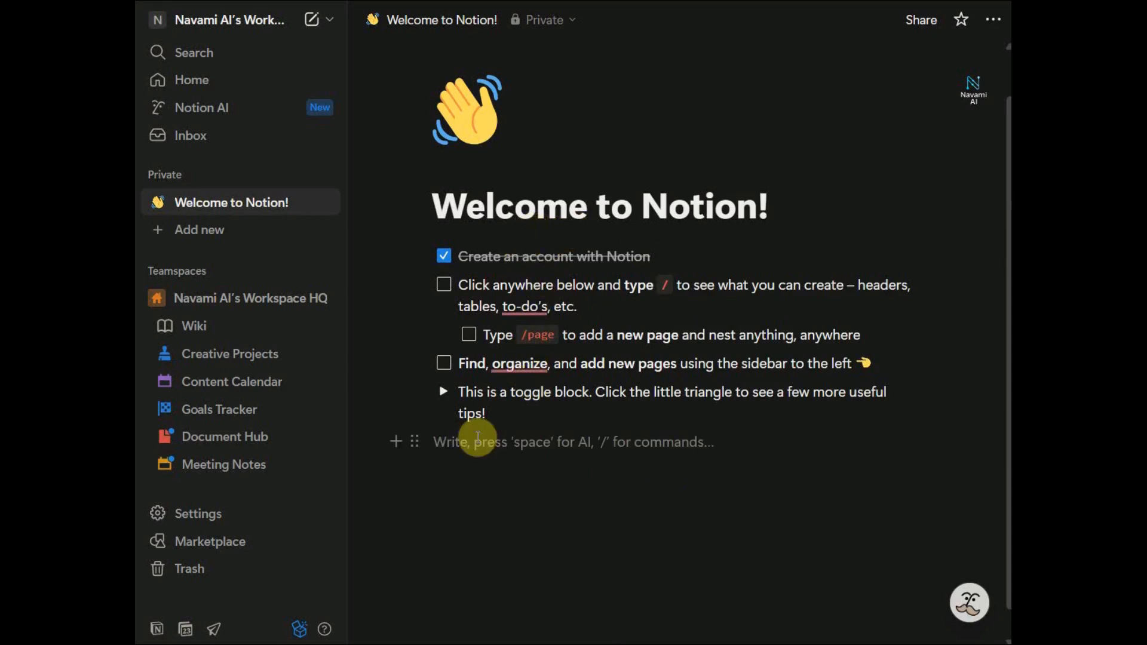
key(space)
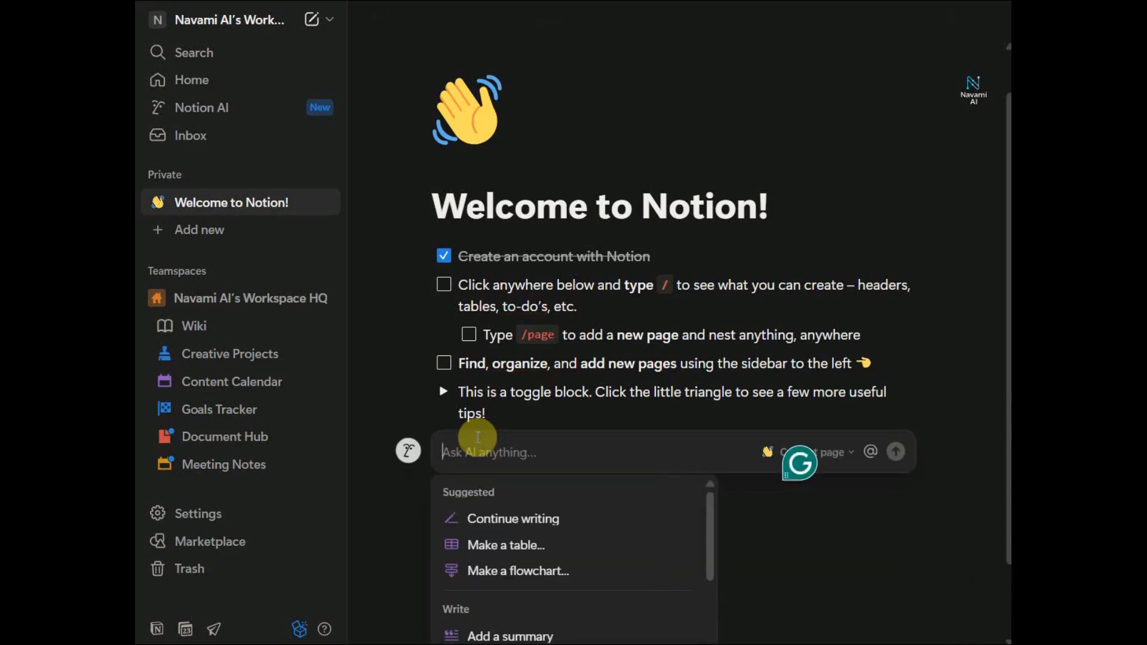
Dismiss the Ask AI prompt and put the cursor in the new empty line
scroll(562, 524, down, 5)
scroll(576, 522, down, 2)
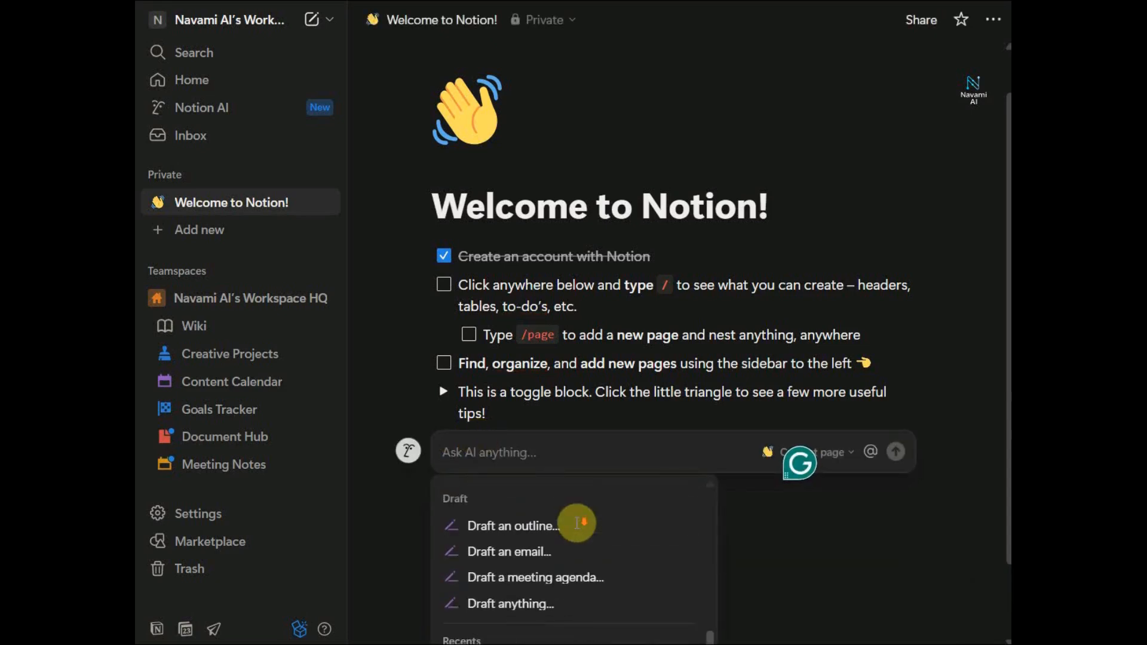
click(779, 530)
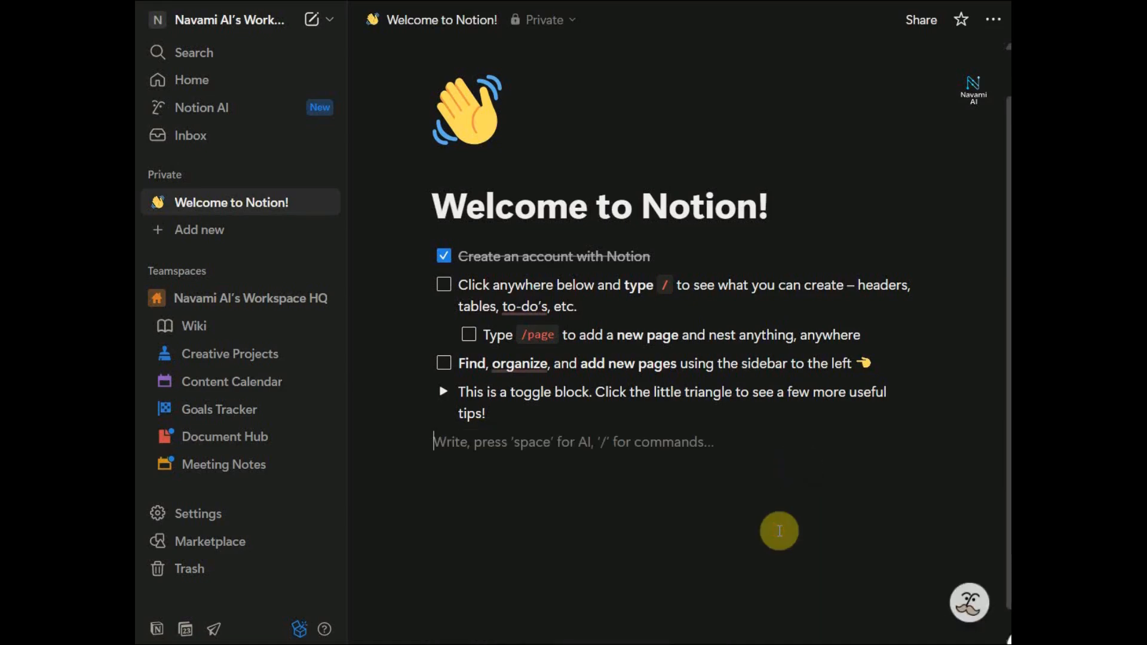
click(496, 445)
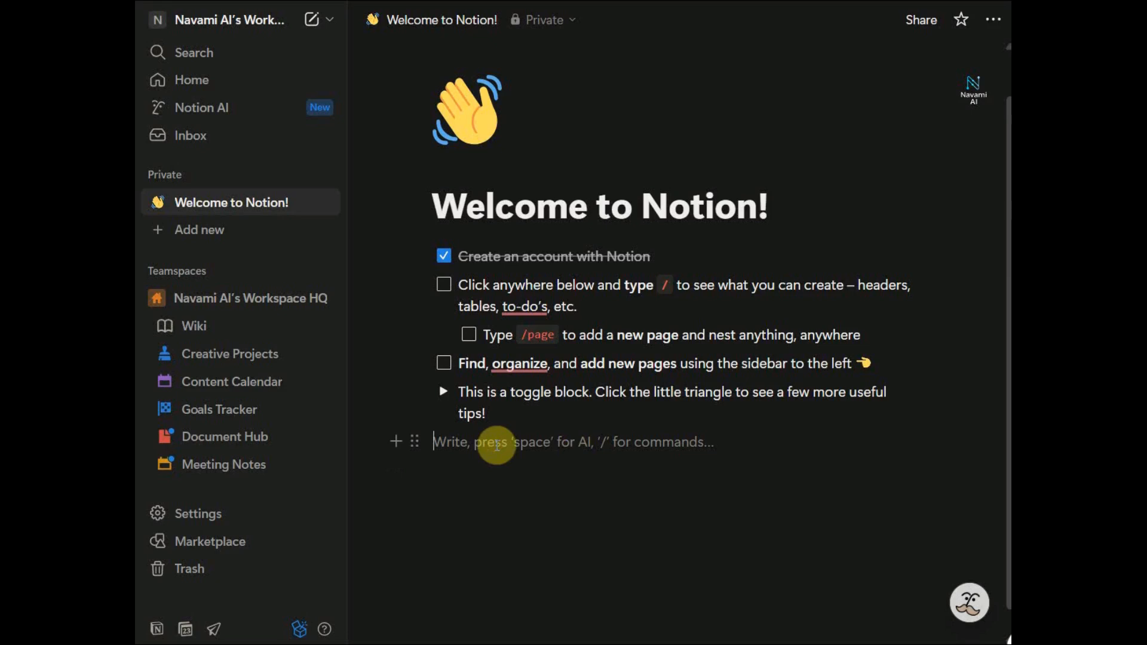
Insert a new sub-page into the Welcome page using the /page command
text(/)
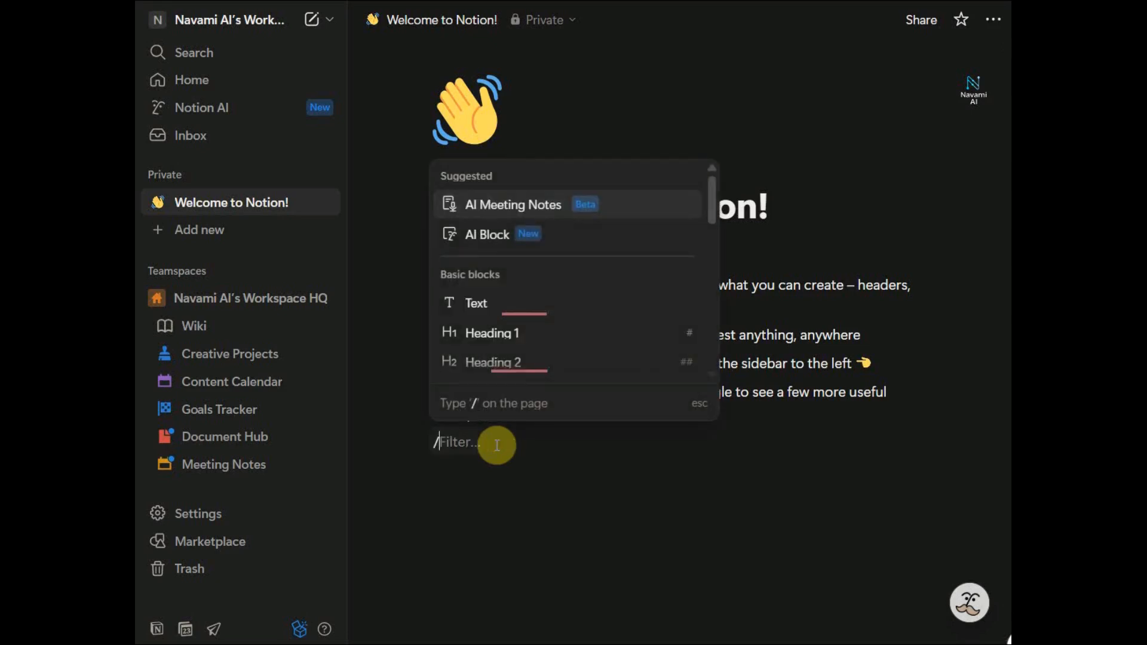
key(BackSpace)
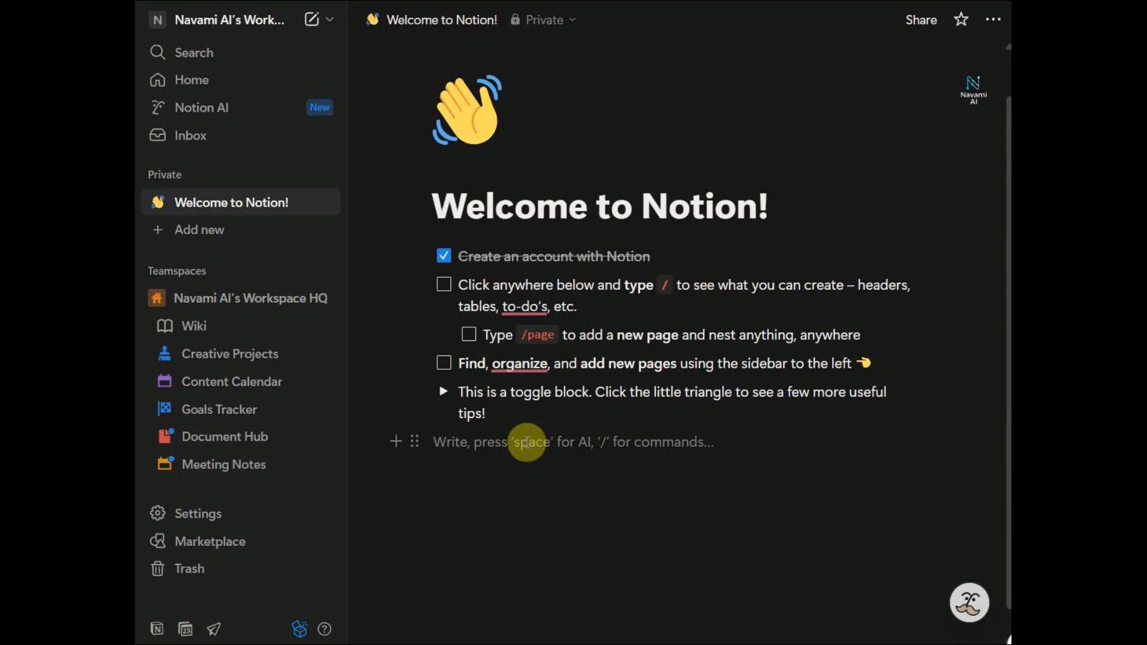
click(526, 442)
text(/page)
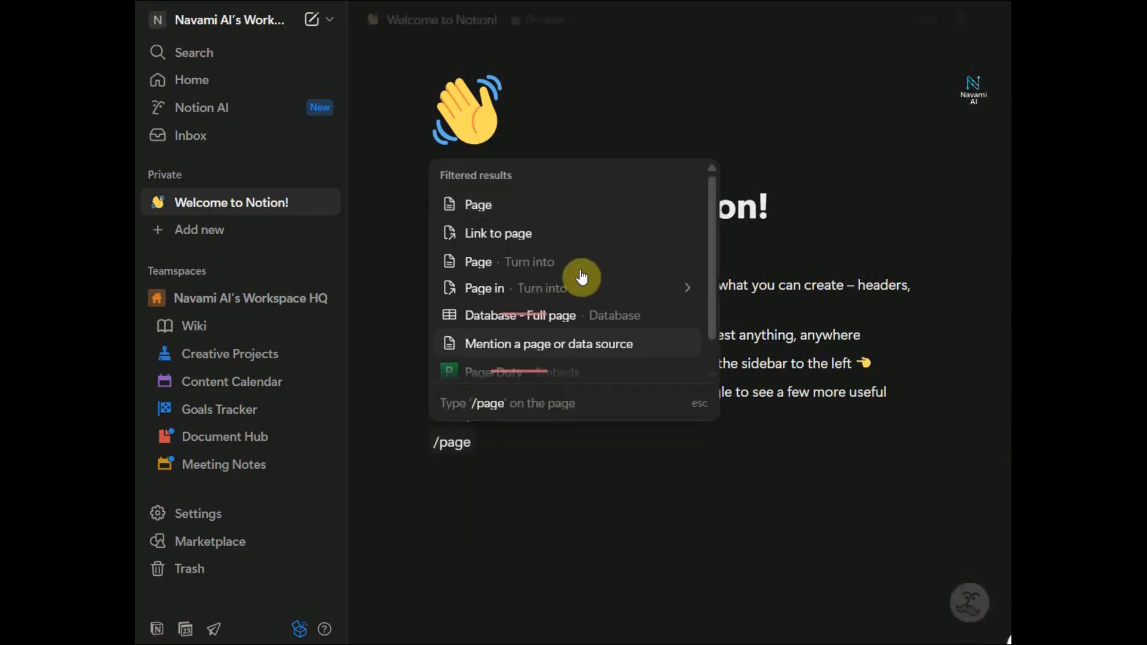
mouse_move(514, 216)
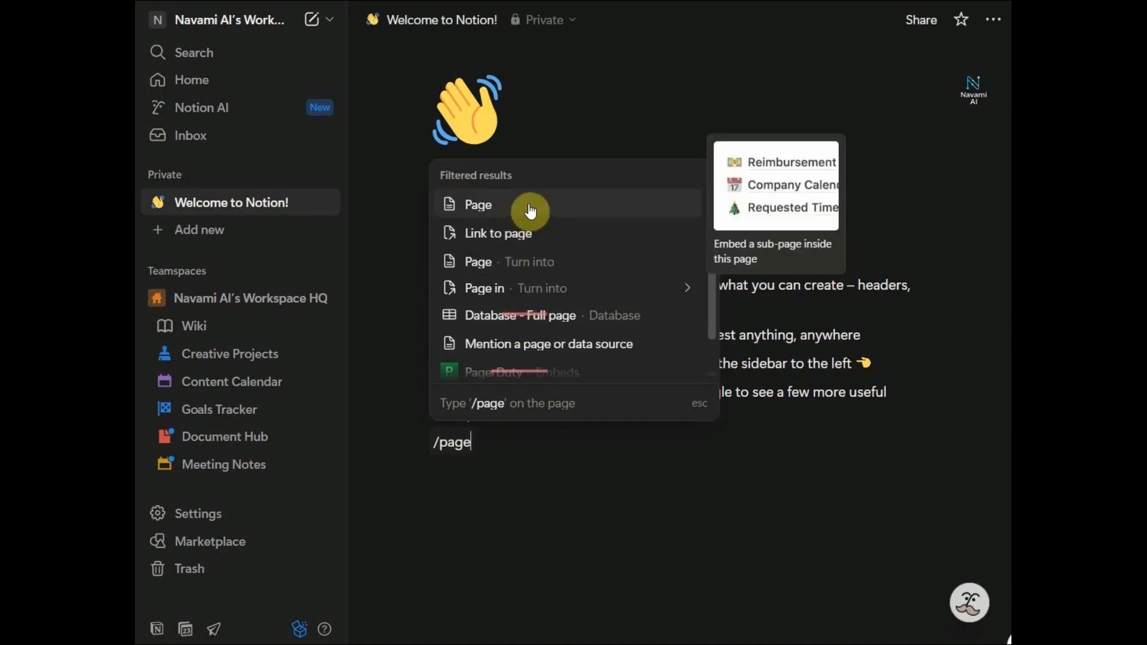
click(530, 209)
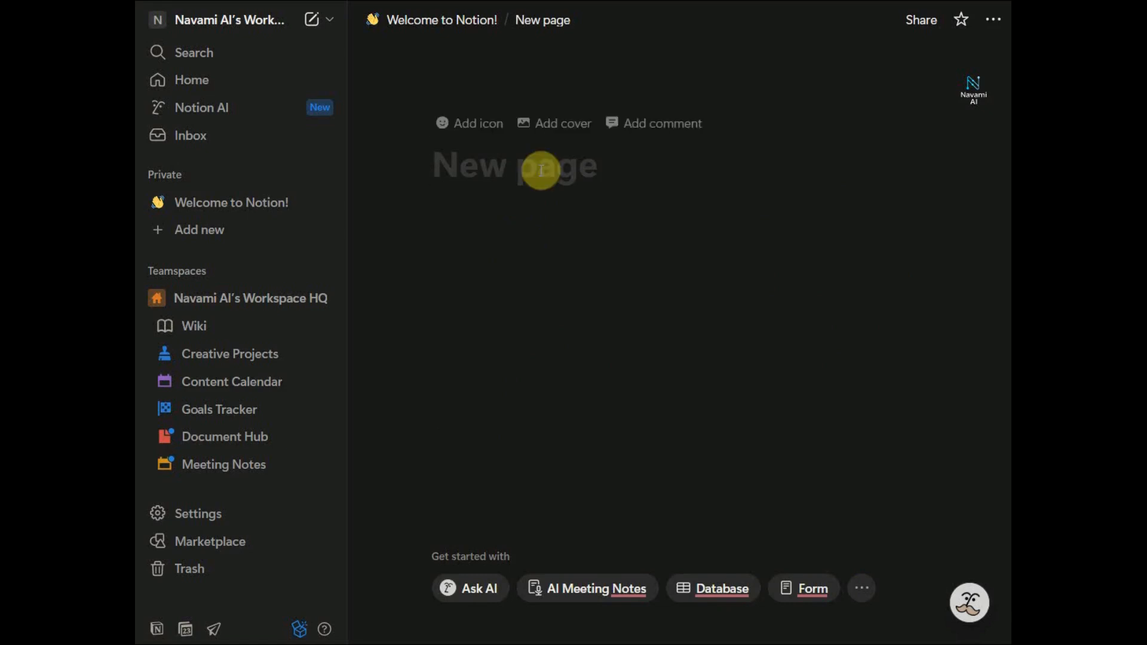
Title the page 'Influencer tasks' and add an AI block with /ai on its first line
text(Infl)
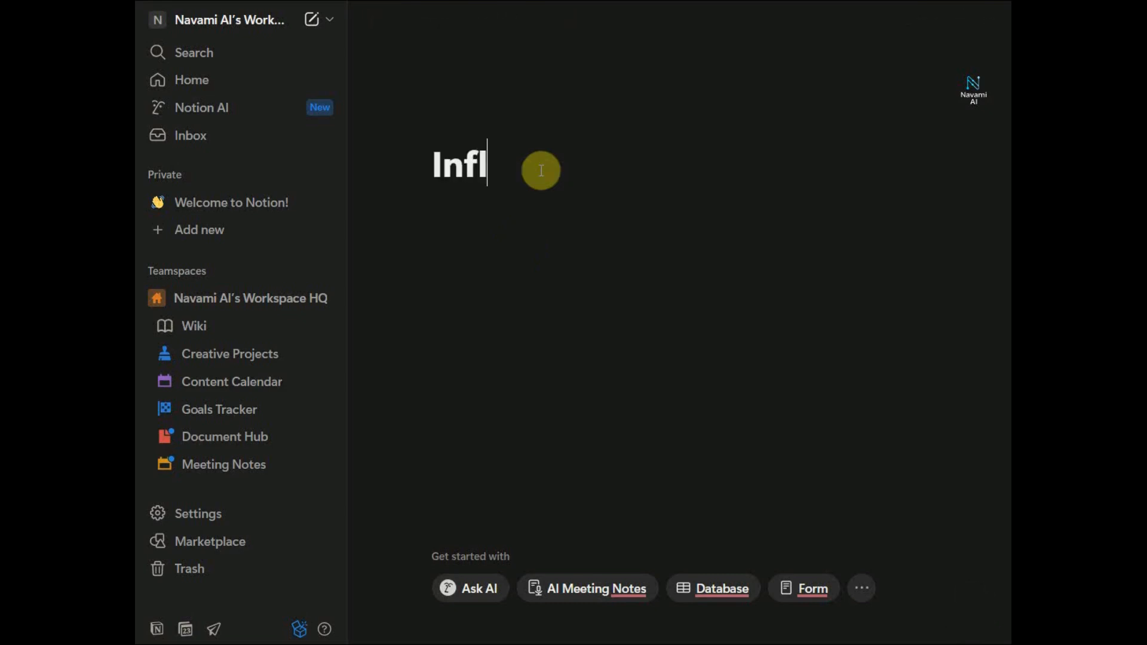
text(uencer tasks)
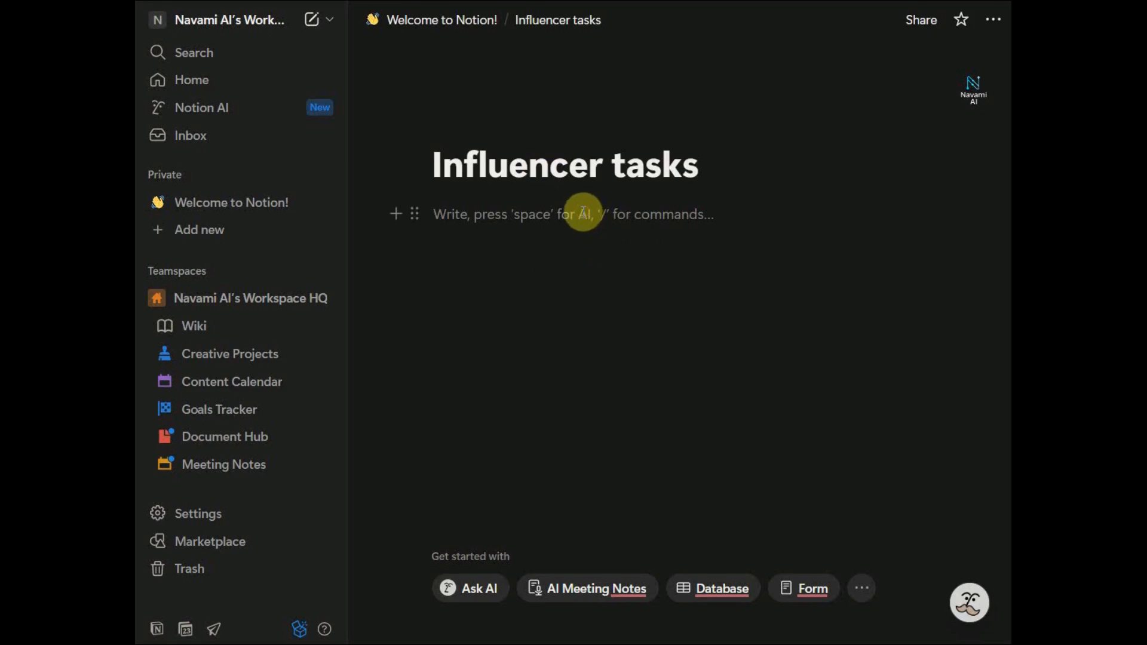
text(/ai)
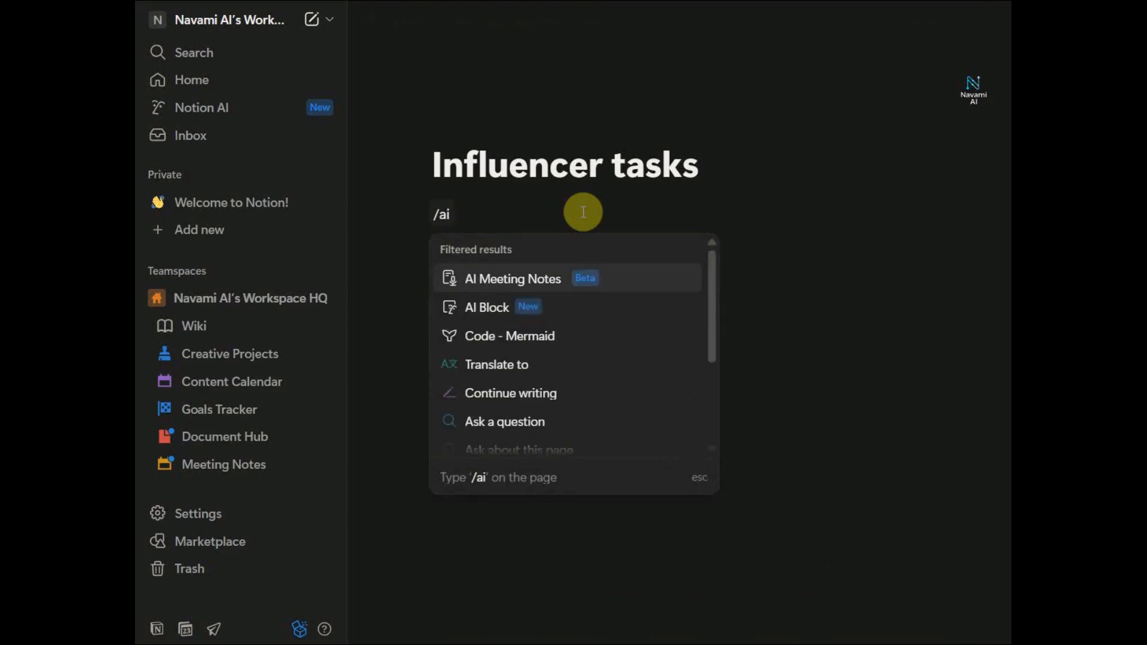
click(493, 307)
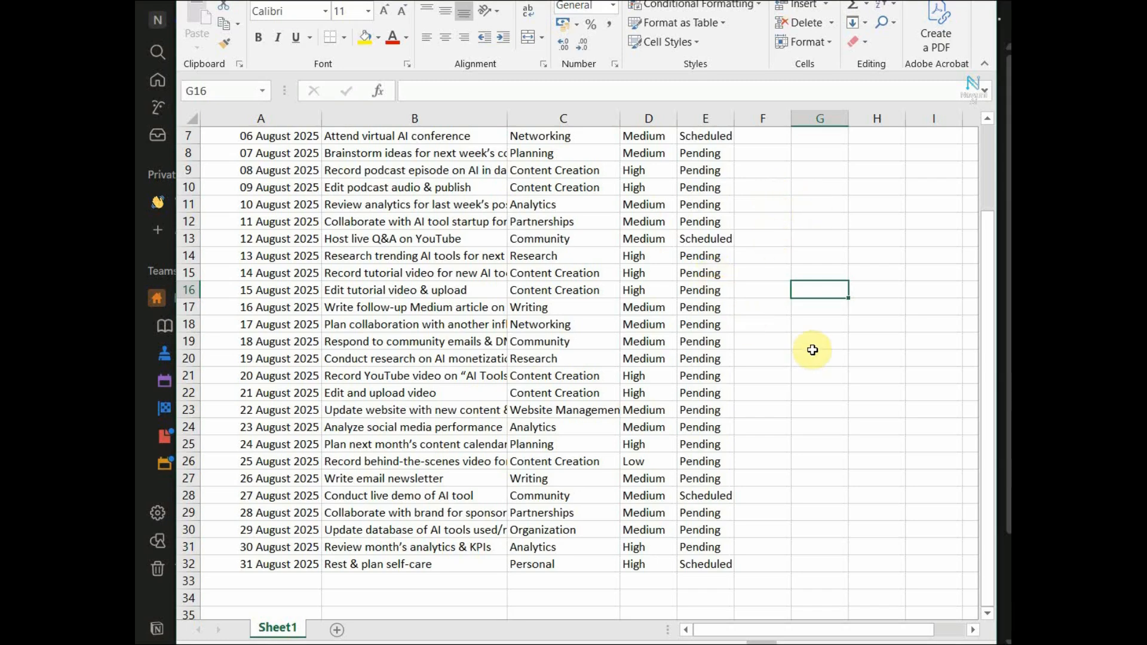
Review the Date, Task Description, Category and Priority headers of the August 2025 task table
scroll(813, 350, up, 2)
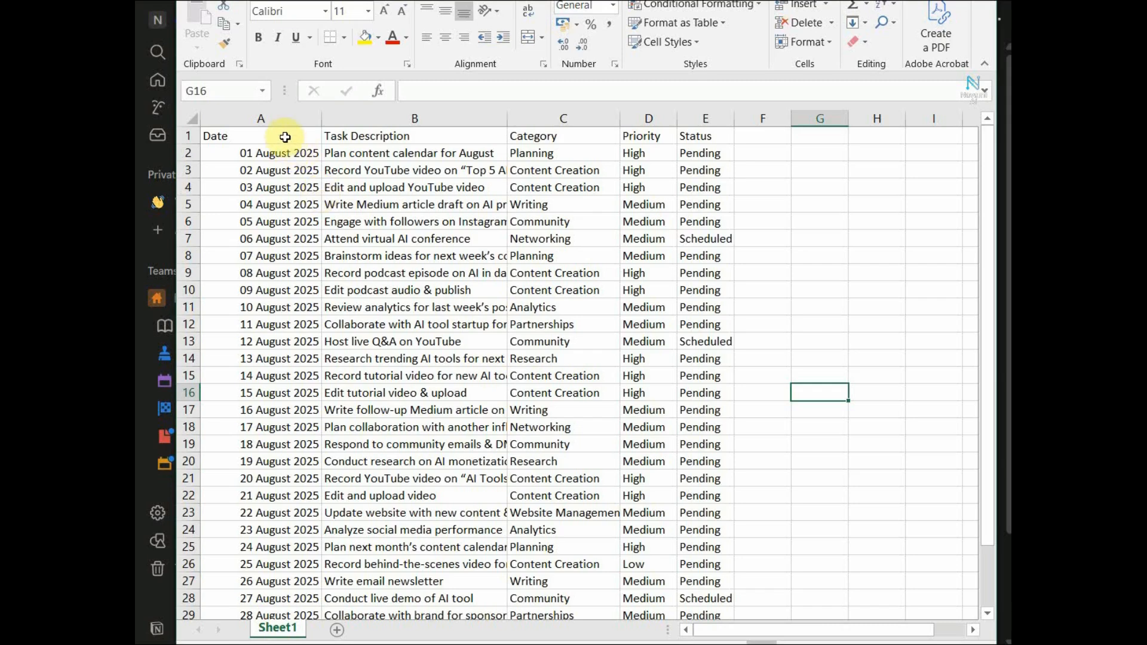
click(288, 139)
click(405, 136)
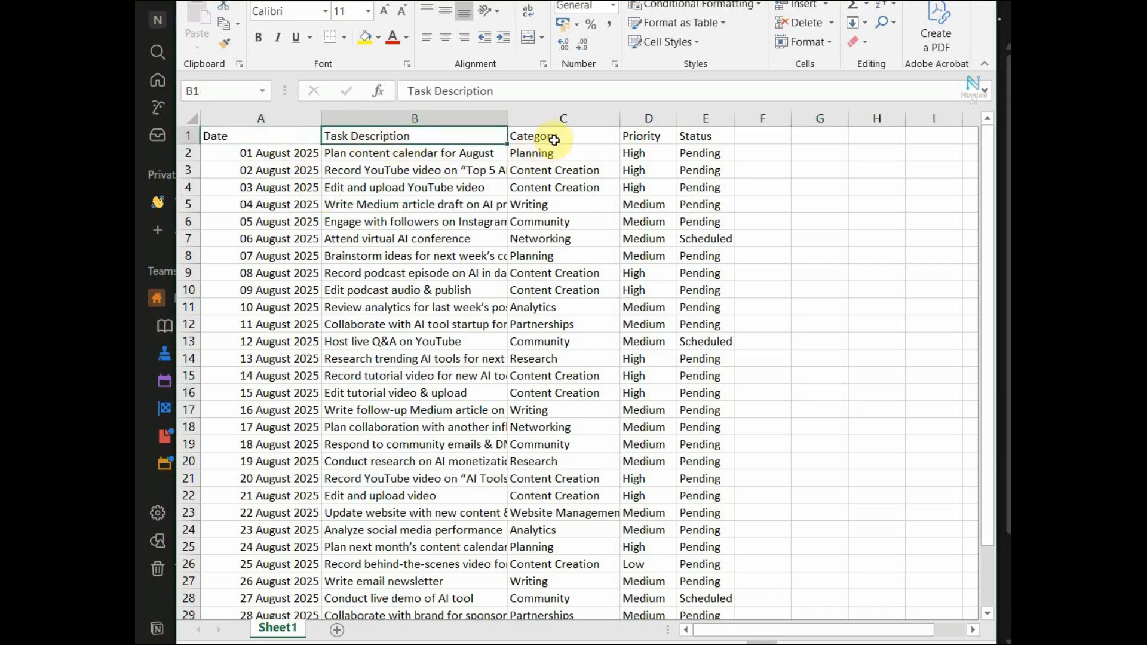
click(552, 137)
click(651, 135)
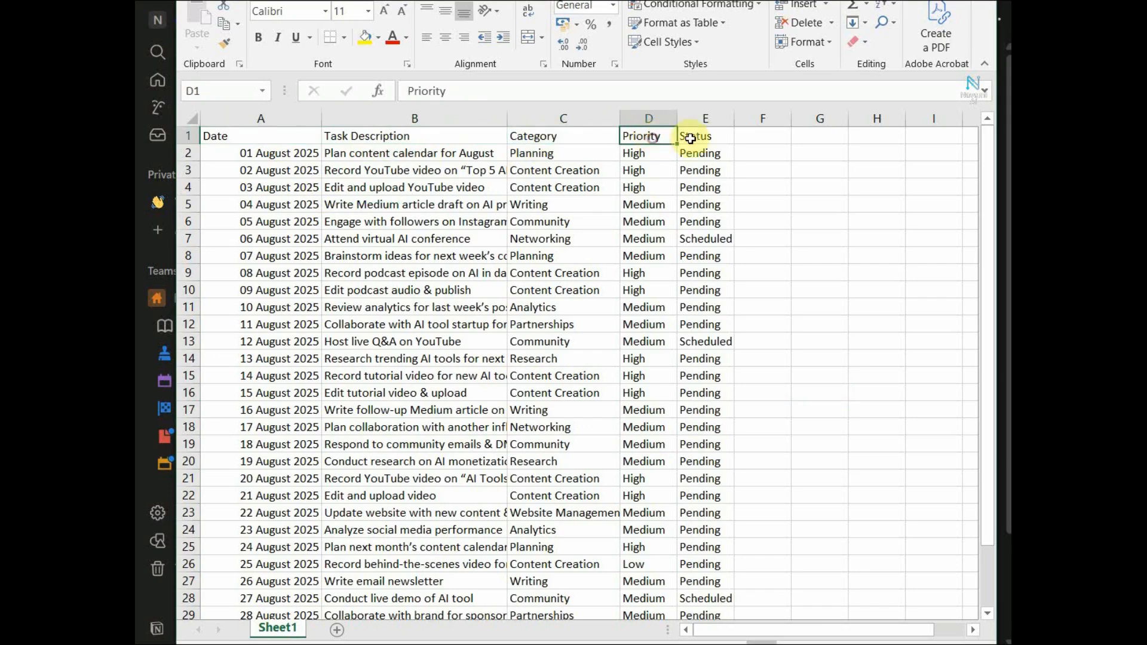
click(798, 165)
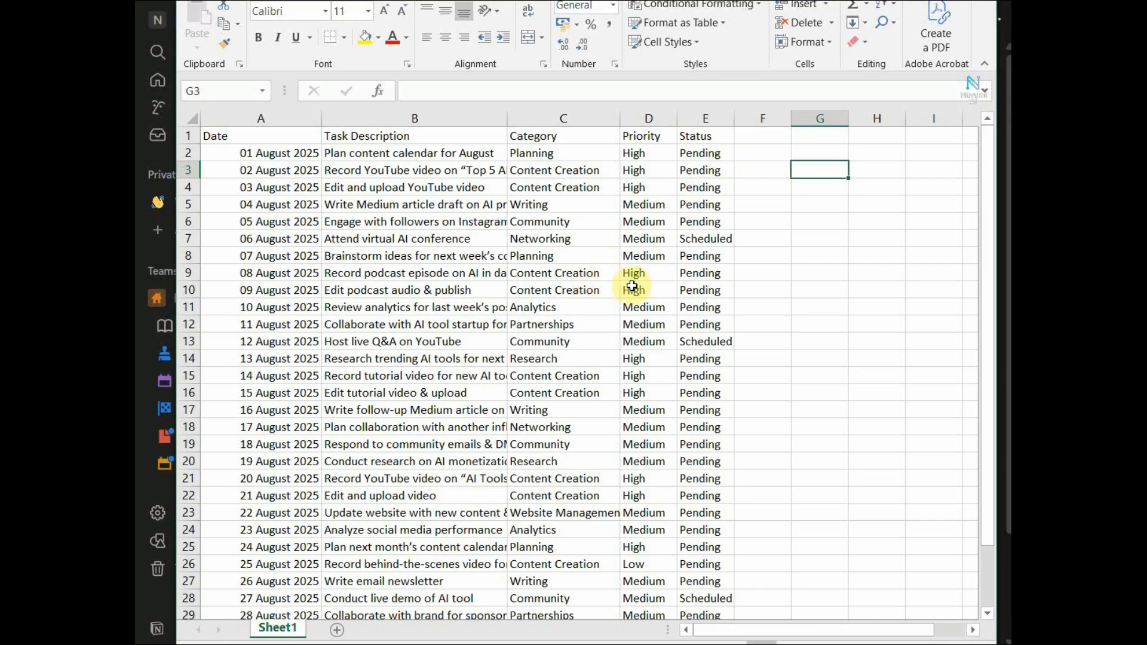
Copy the table range A1:E32 and switch back to Notion
click(282, 137)
scroll(725, 514, down, 3)
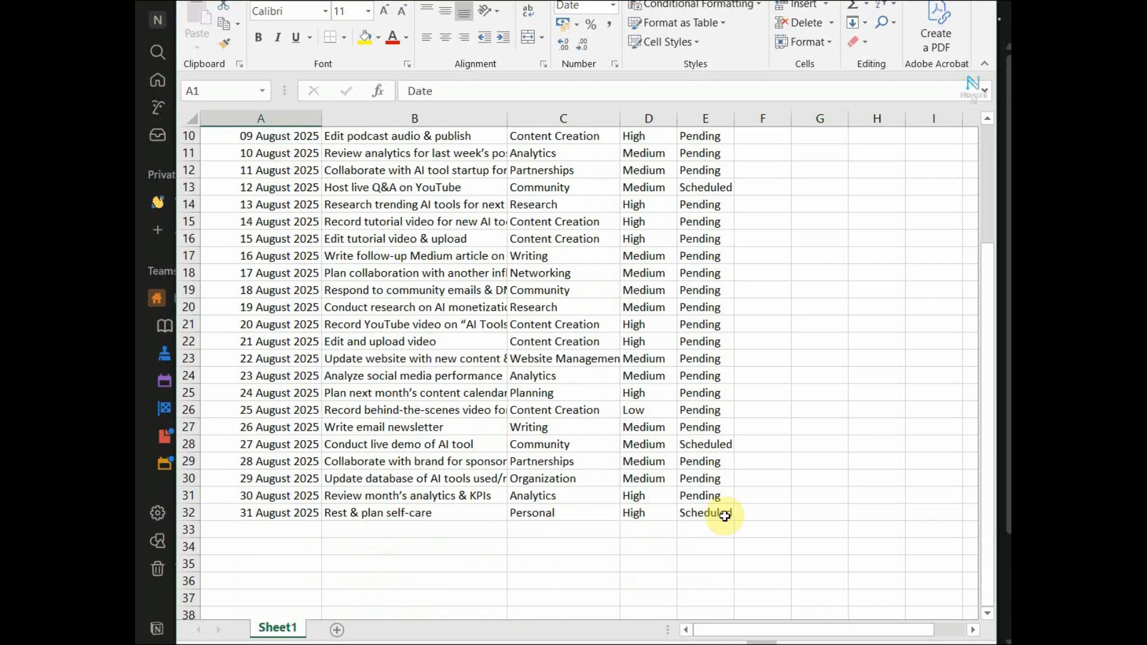
shift+click(725, 514)
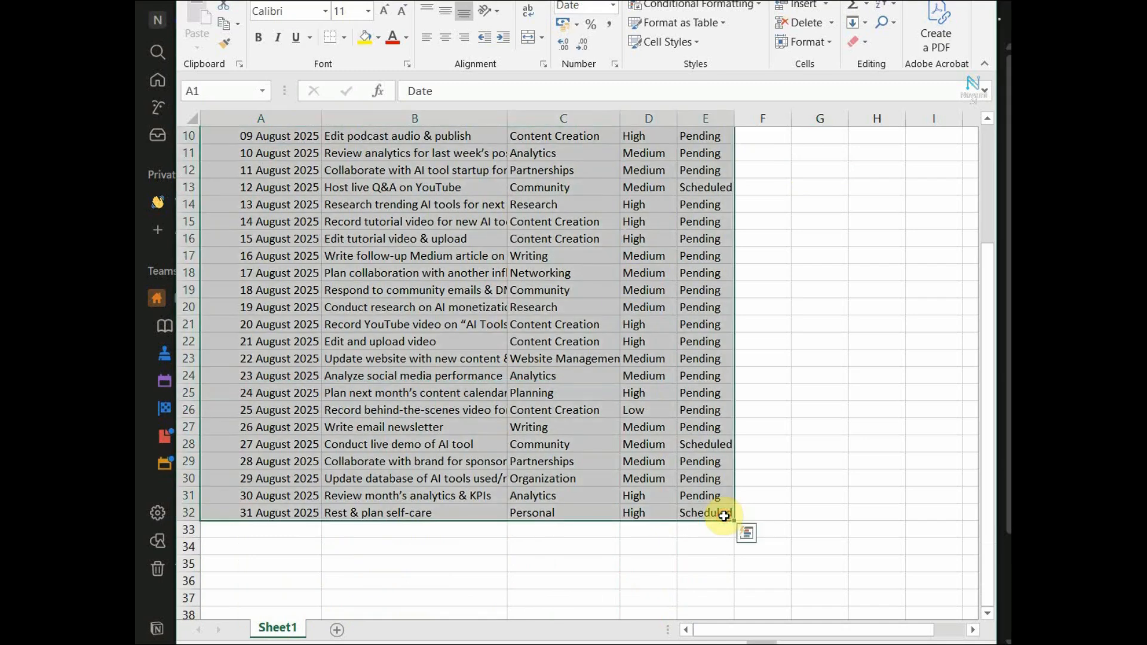
key(ctrl+c)
key(alt+Tab)
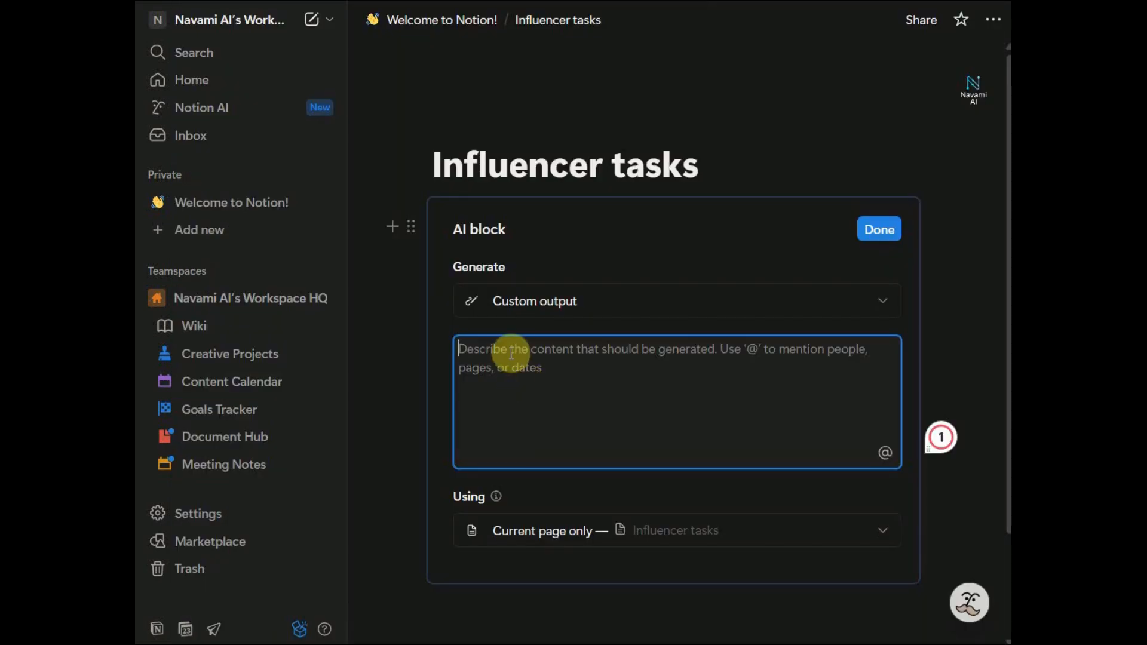
Paste the task data into the AI prompt, adding 'Summarize the tasks for the month and highlight high priority items.'
key(ctrl+v)
scroll(727, 404, up, 10)
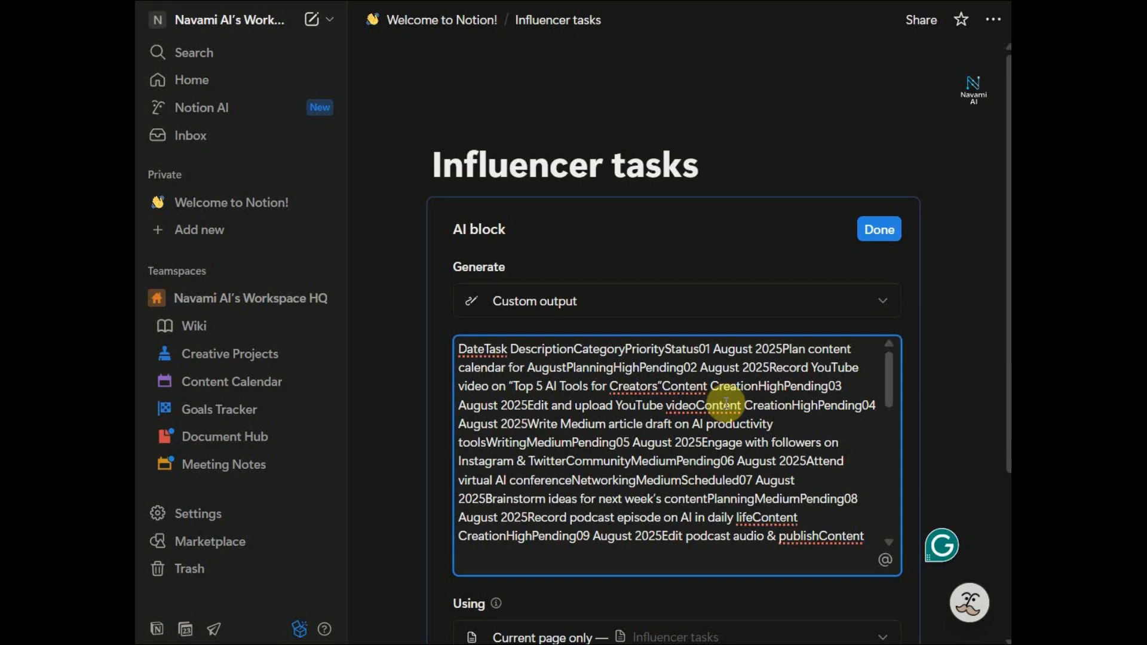
scroll(727, 404, down, 5)
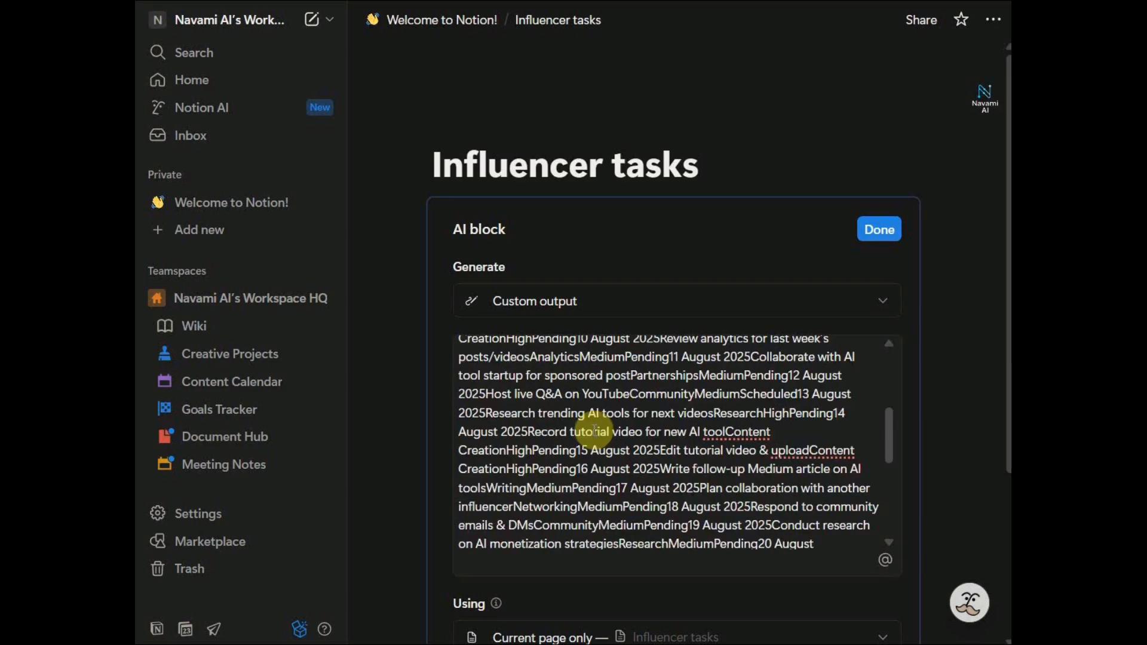
scroll(727, 403, up, 5)
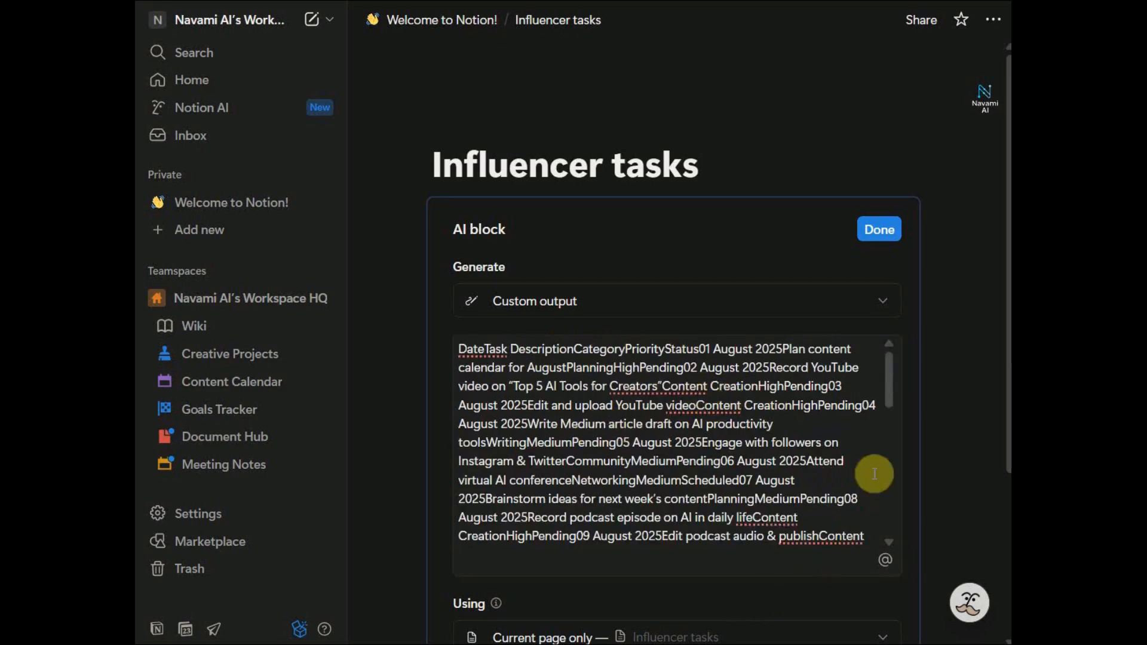
scroll(720, 460, down, 3)
scroll(720, 460, down, 5)
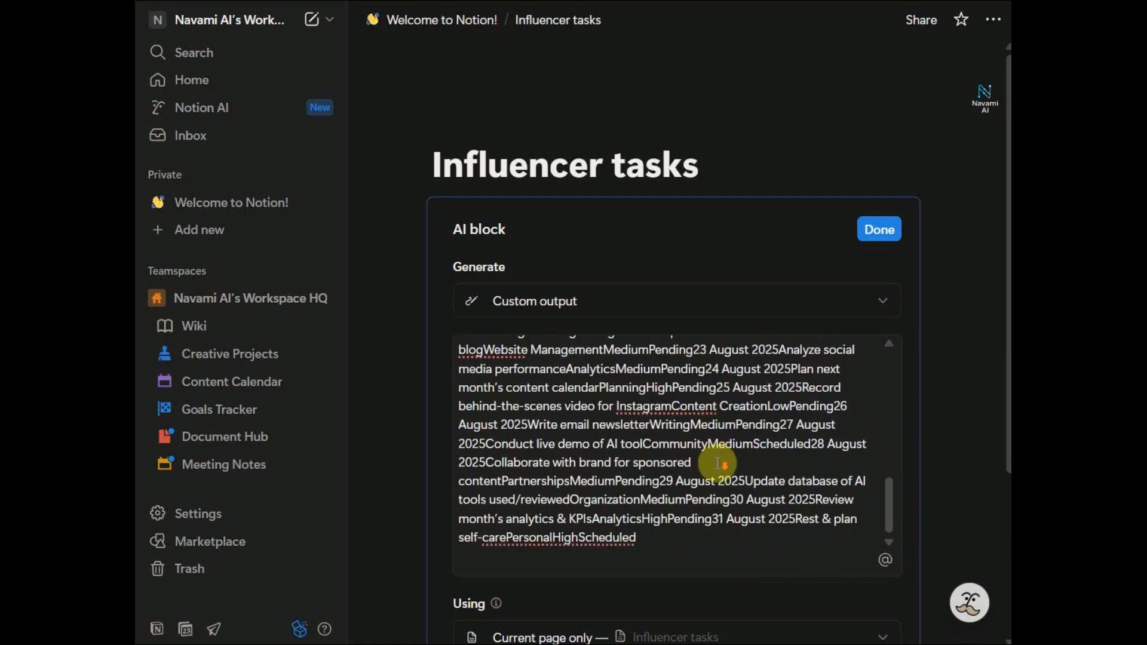
click(663, 544)
key(Return)
key(Return)
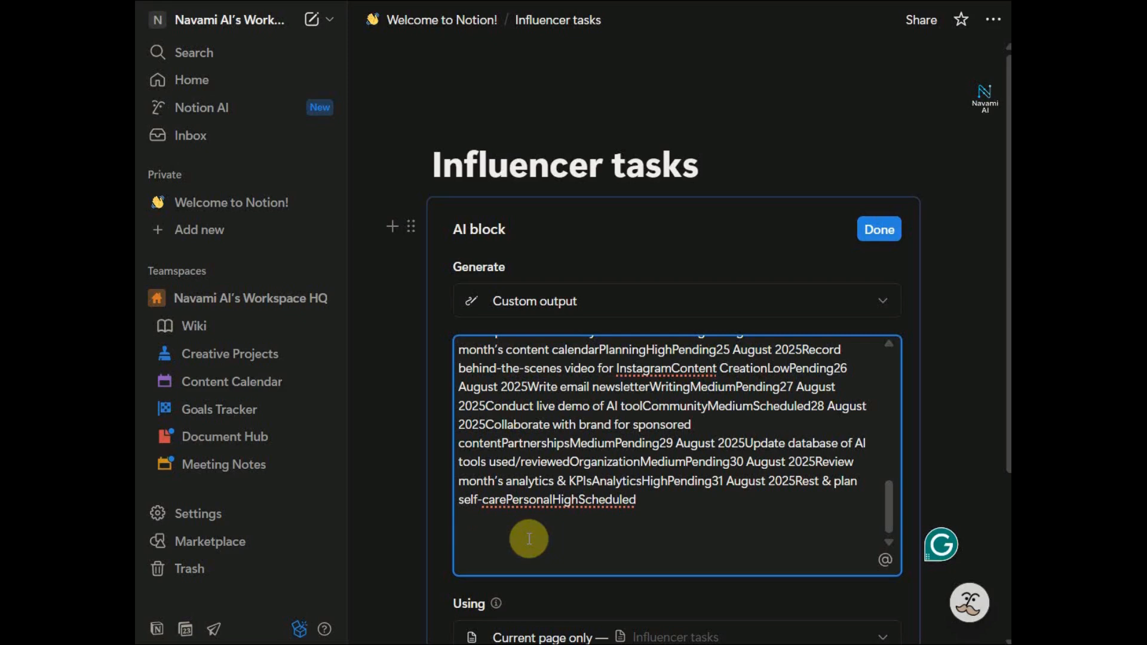
text(Summarize the ta)
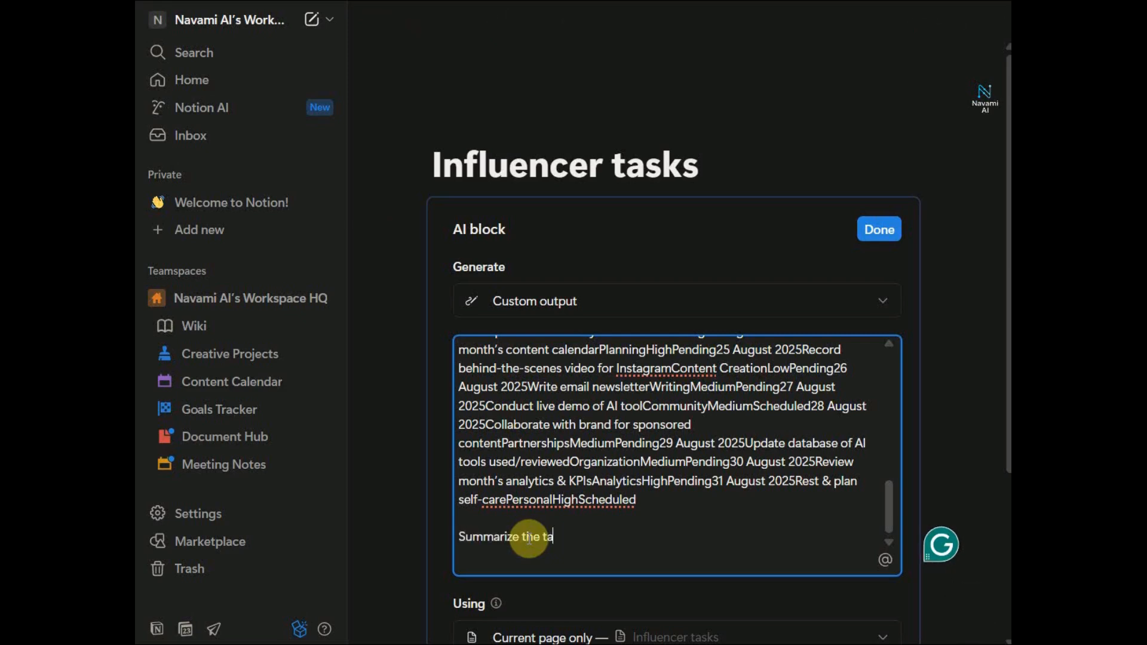
text(sks for the mo)
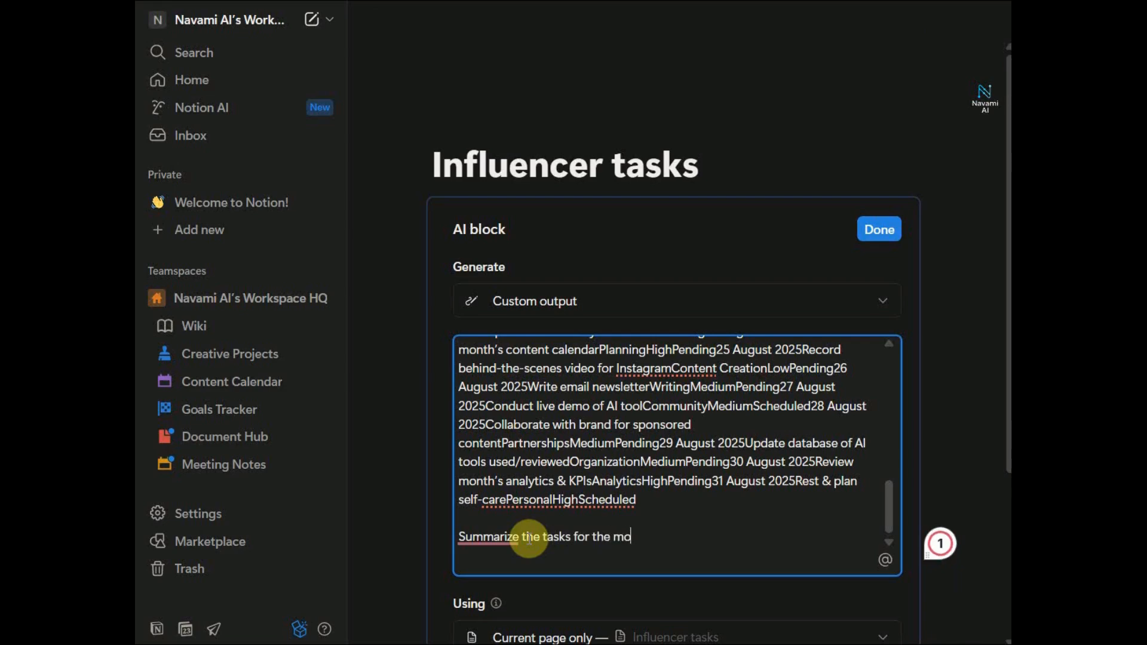
text(nth and highlight hig)
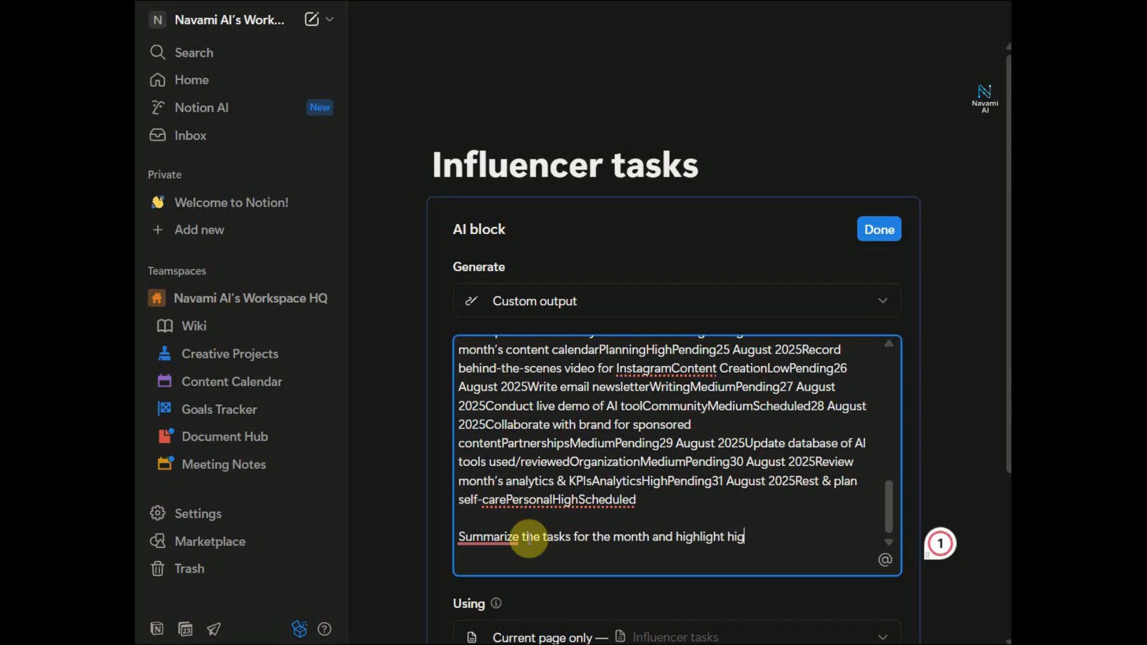
text(h priority items.)
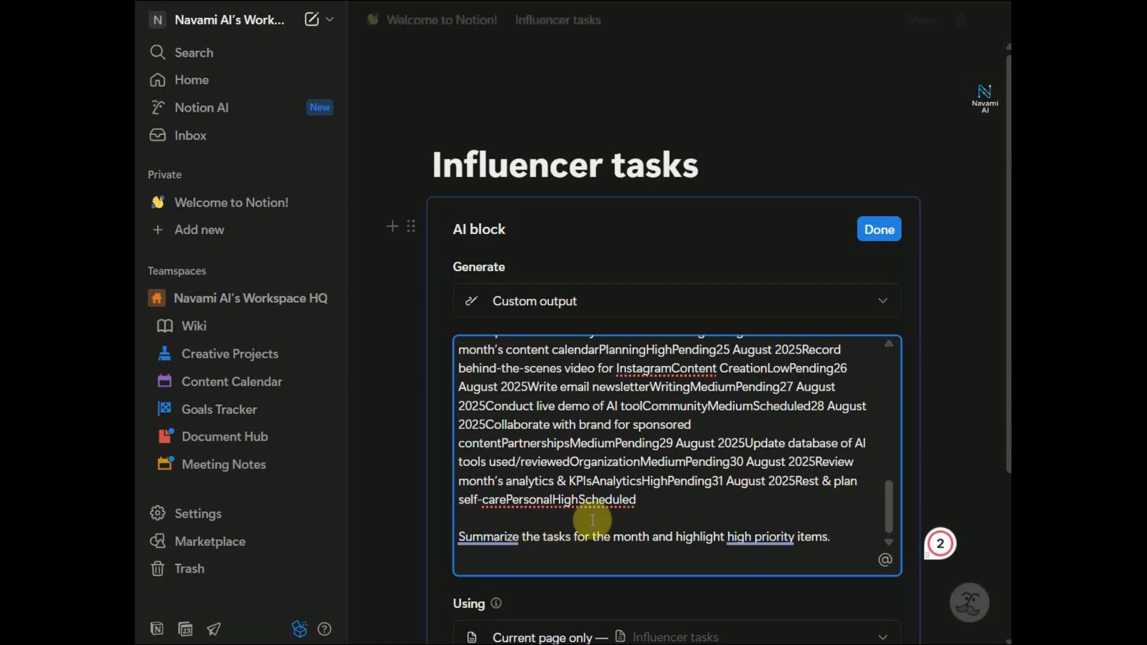
click(886, 233)
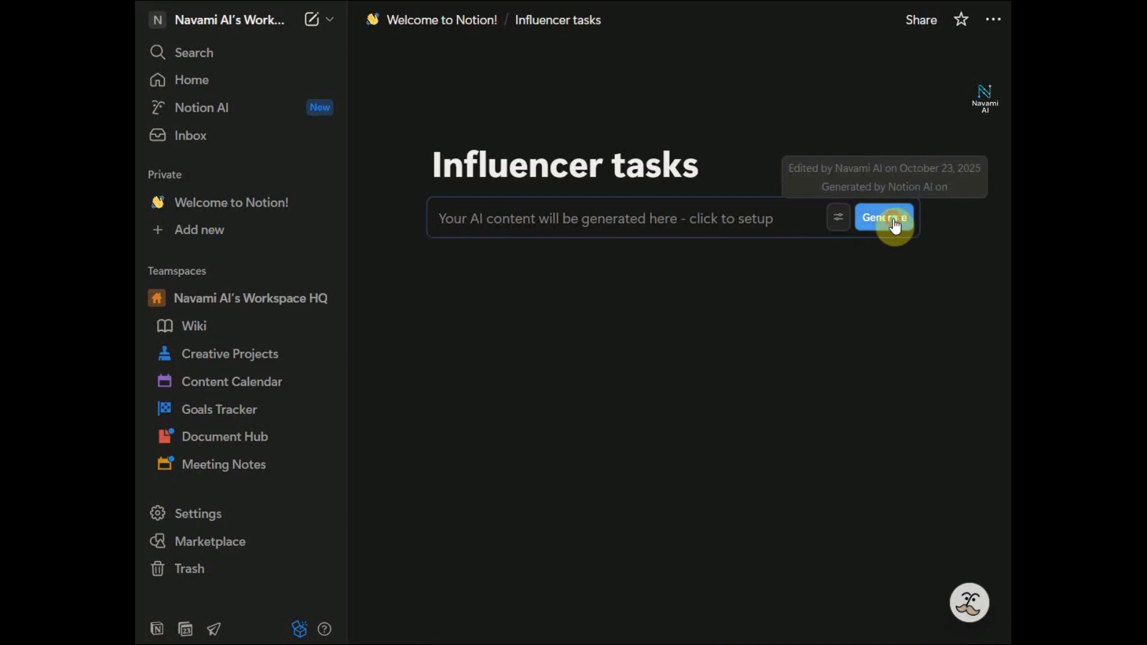
Generate the August 2025 Task Summary, then select the Video topics lines on the Monthly Content Plan page
click(895, 225)
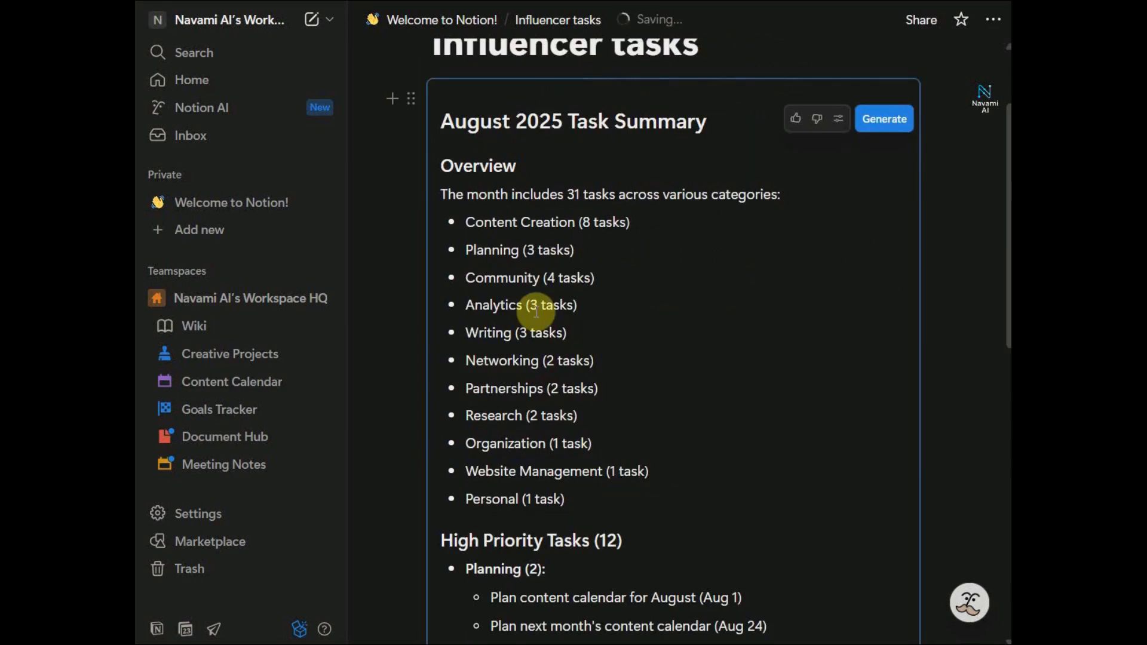
scroll(538, 304, down, 3)
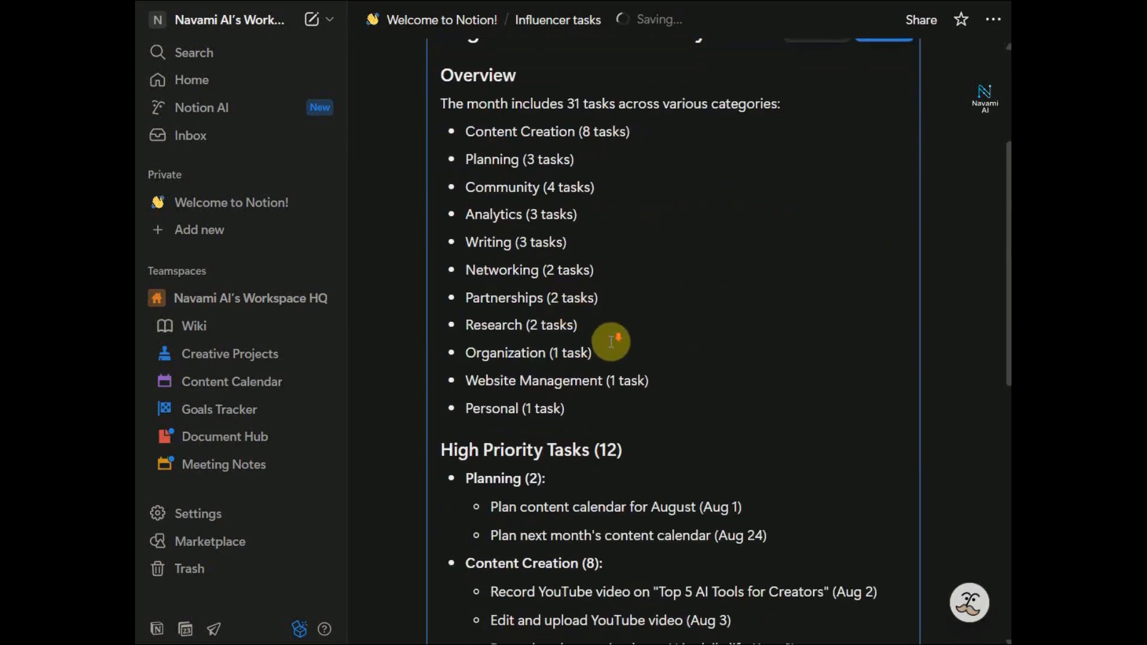
scroll(538, 347, down, 10)
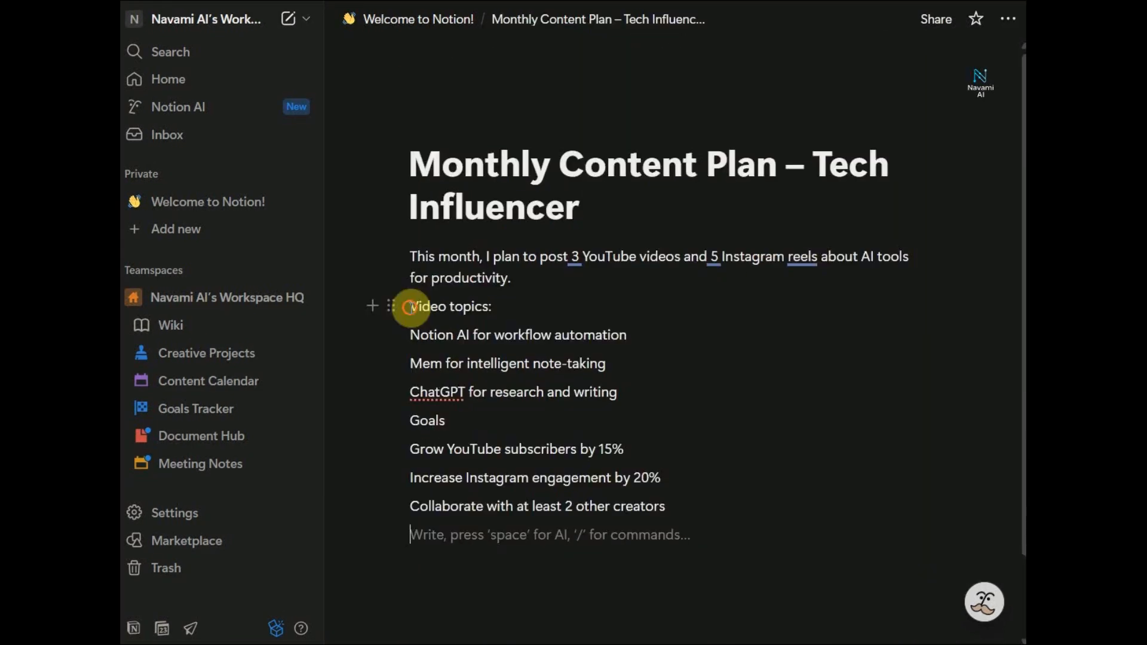
drag(410, 306, 616, 387)
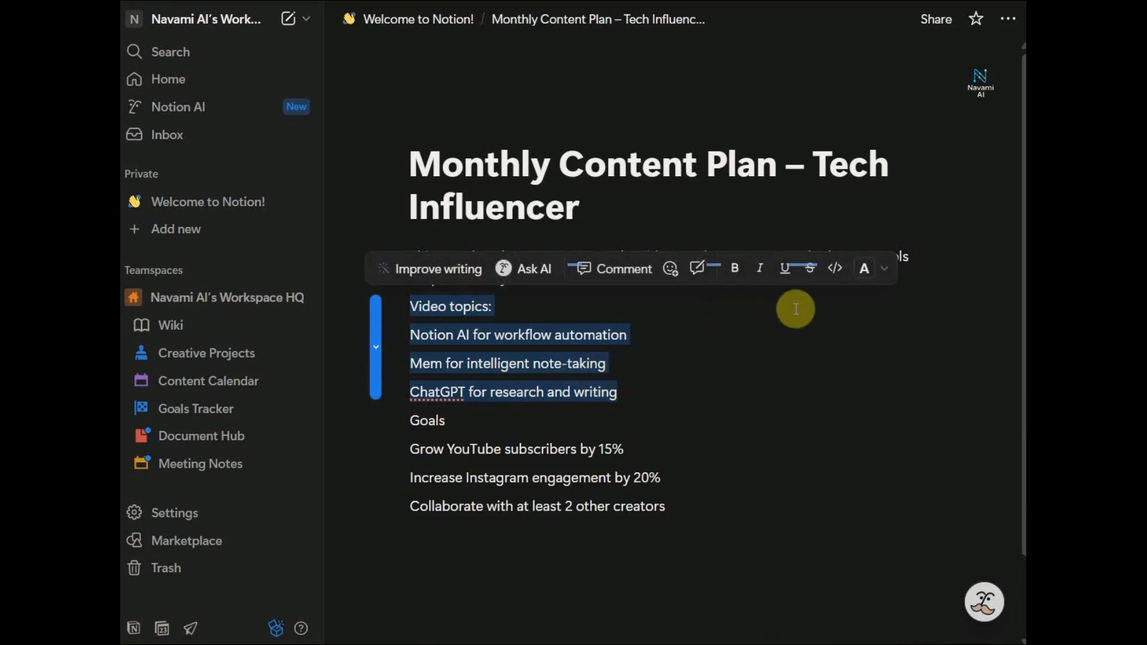
Apply a yellow background to the Video topics lines, then deselect and briefly toggle the AI chat
click(867, 275)
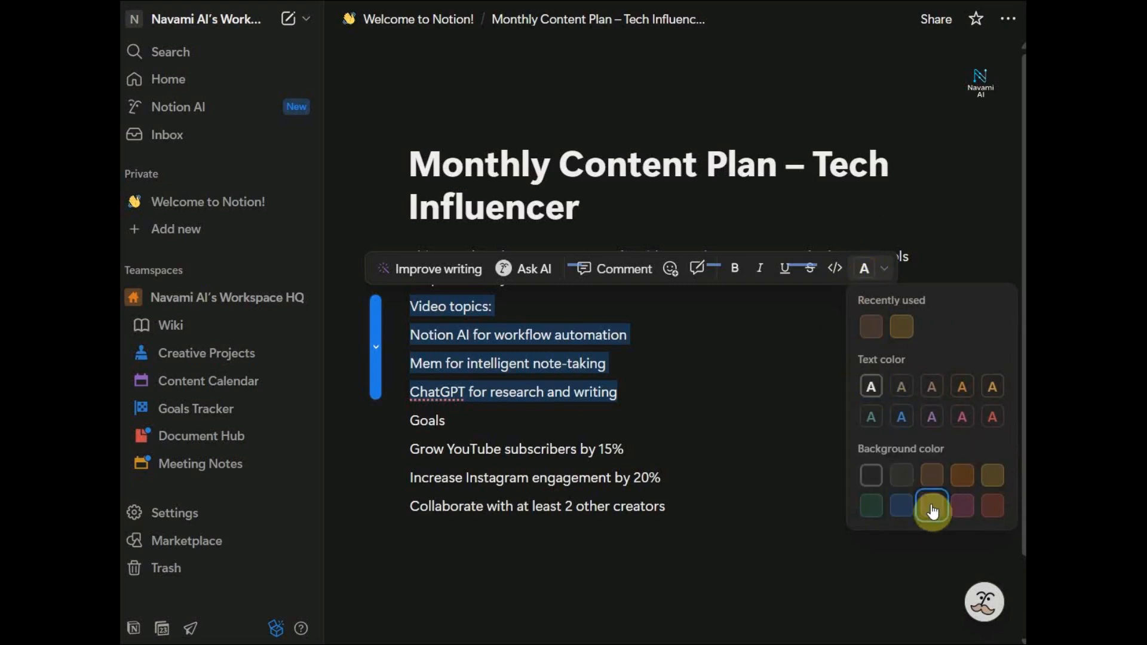
click(1003, 480)
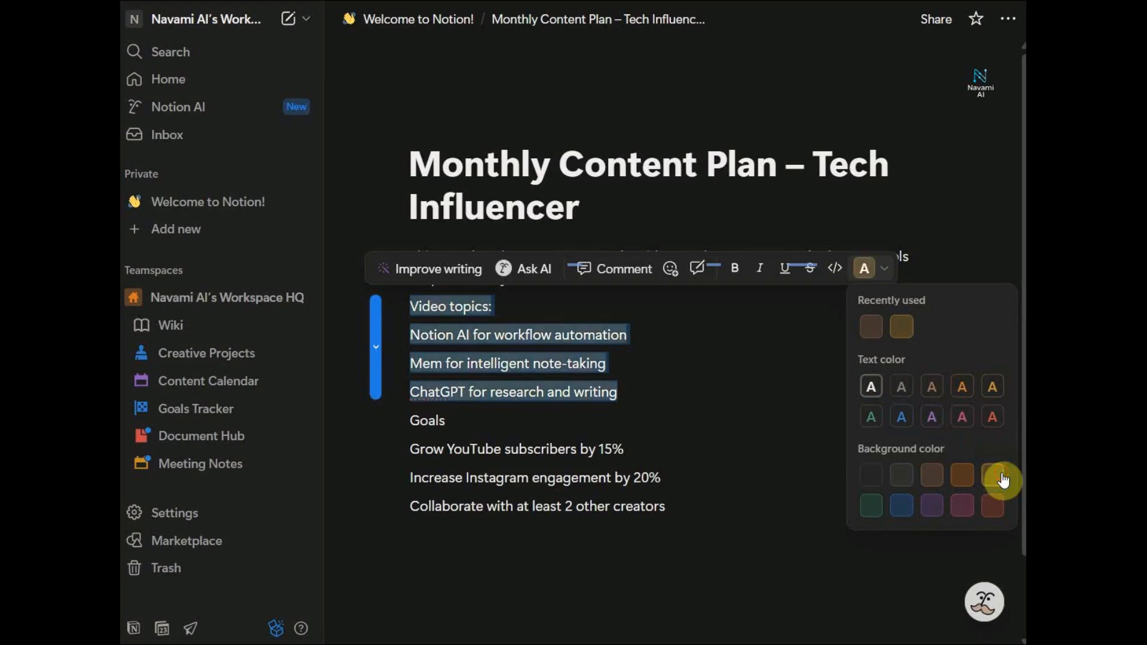
click(691, 381)
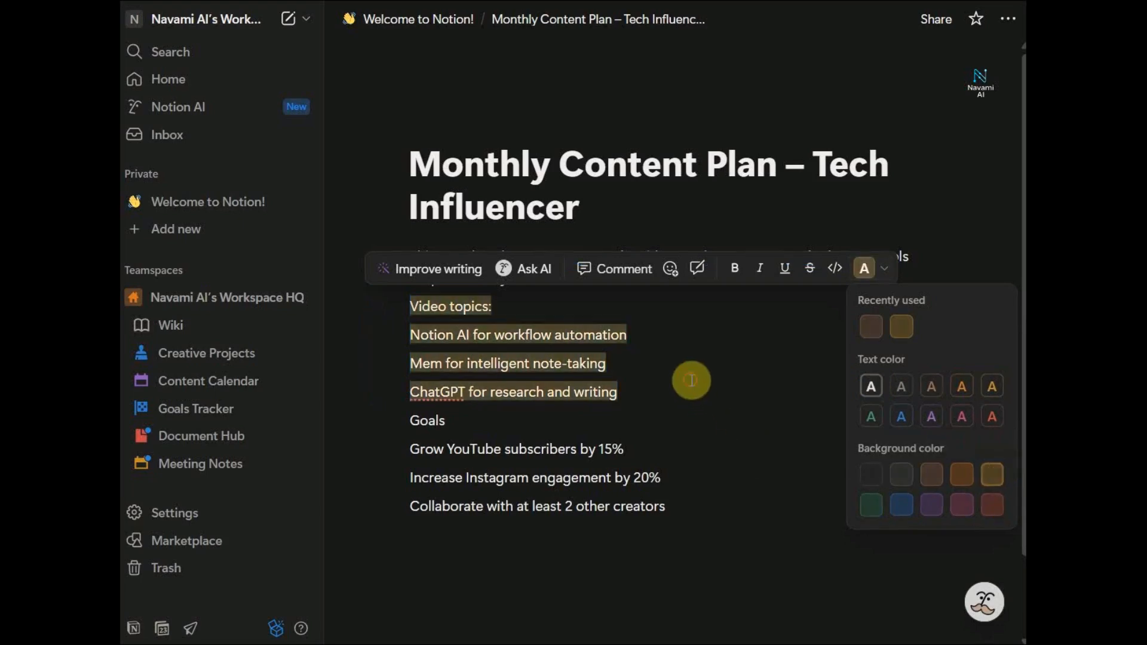
click(985, 603)
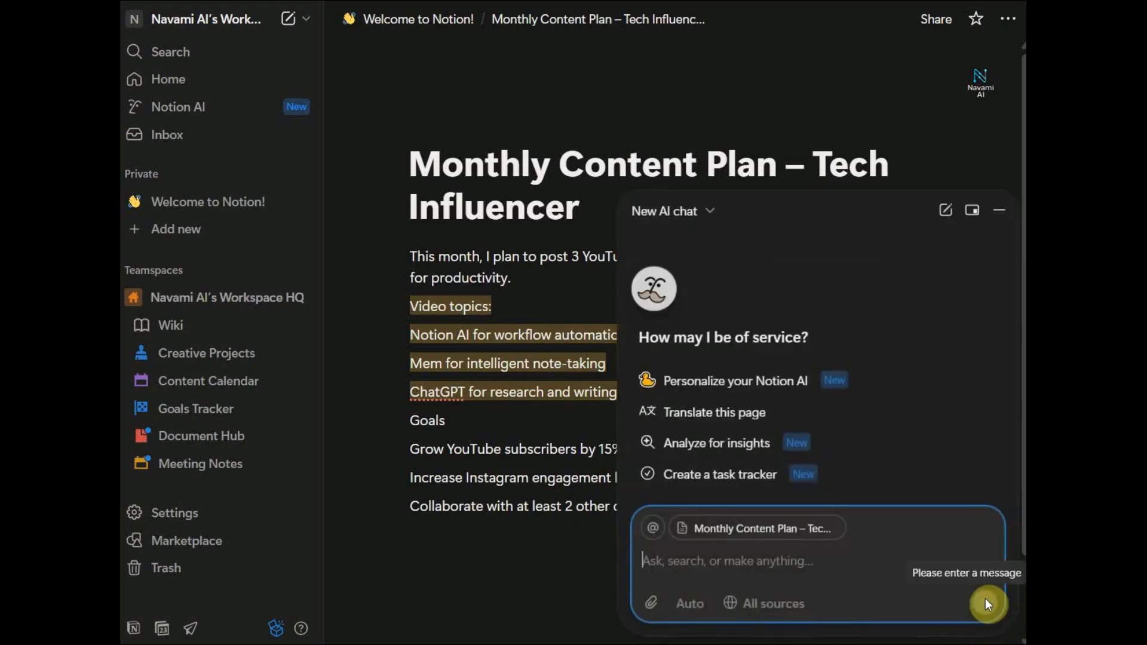
key(Escape)
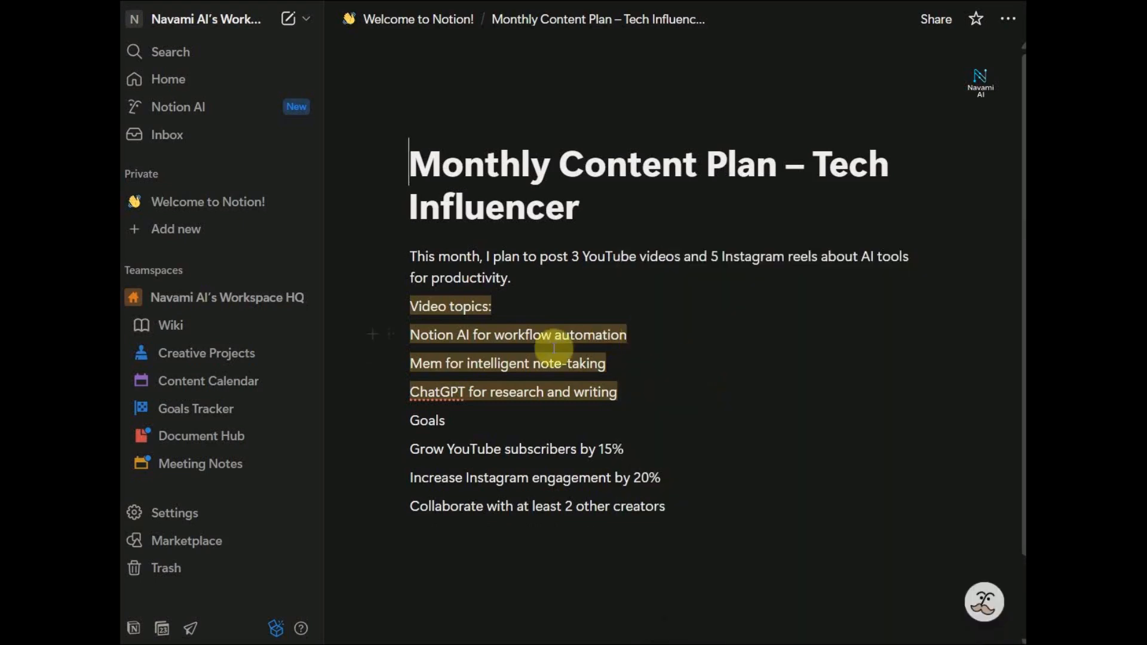